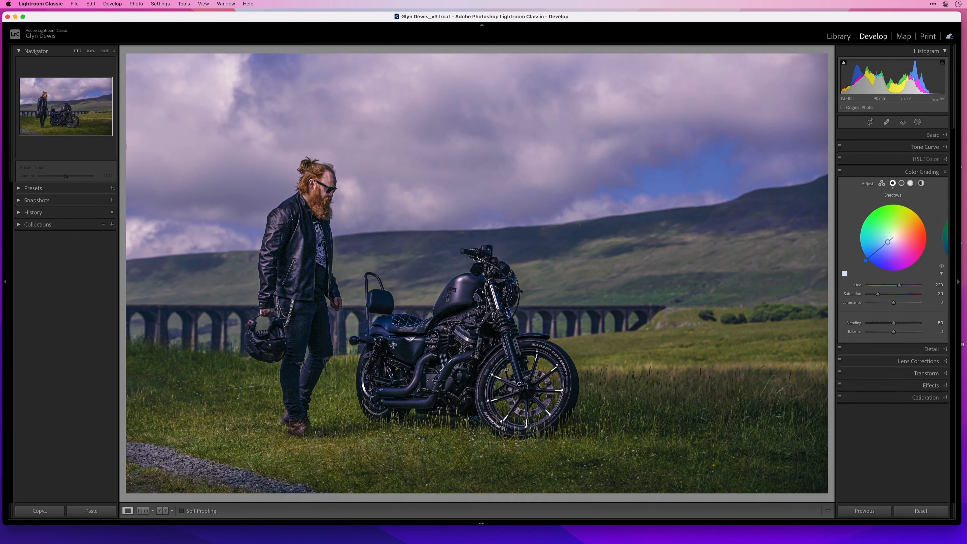
pyautogui.click(900, 183)
pyautogui.click(909, 182)
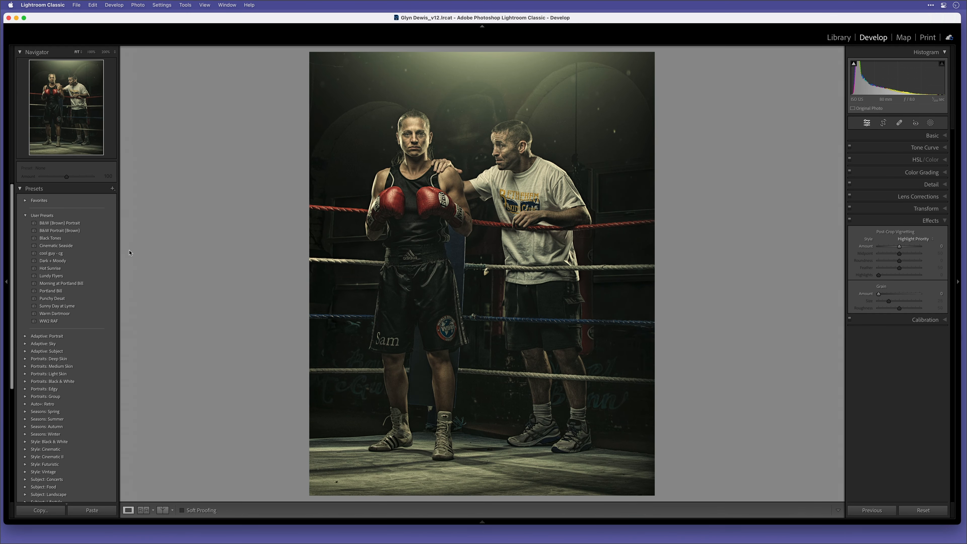
# Apply the Dark + Moody user preset to the portrait of the two men in the boxing ring.
pyautogui.click(79, 260)
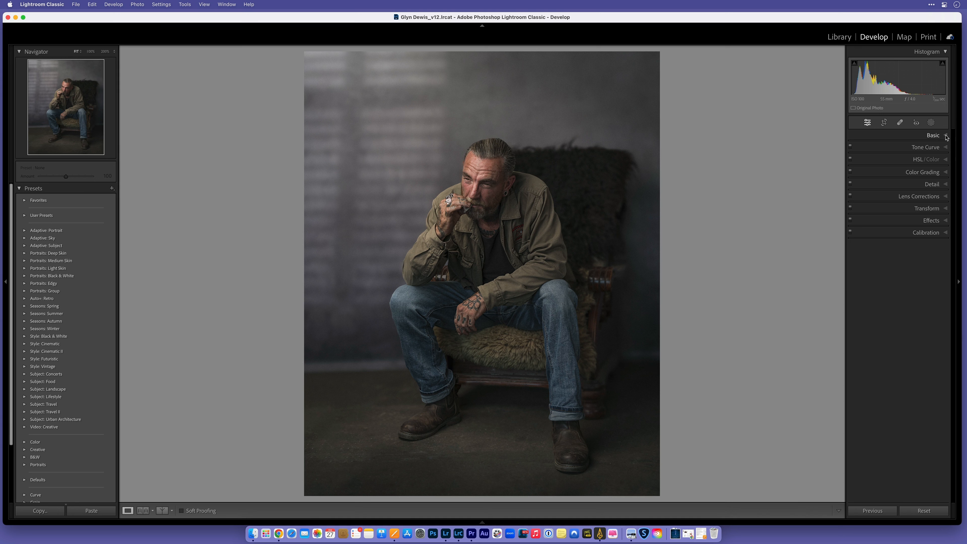
# Warm the seated man's portrait by setting the white balance Temp to +10 and Tint to +10.
pyautogui.click(945, 137)
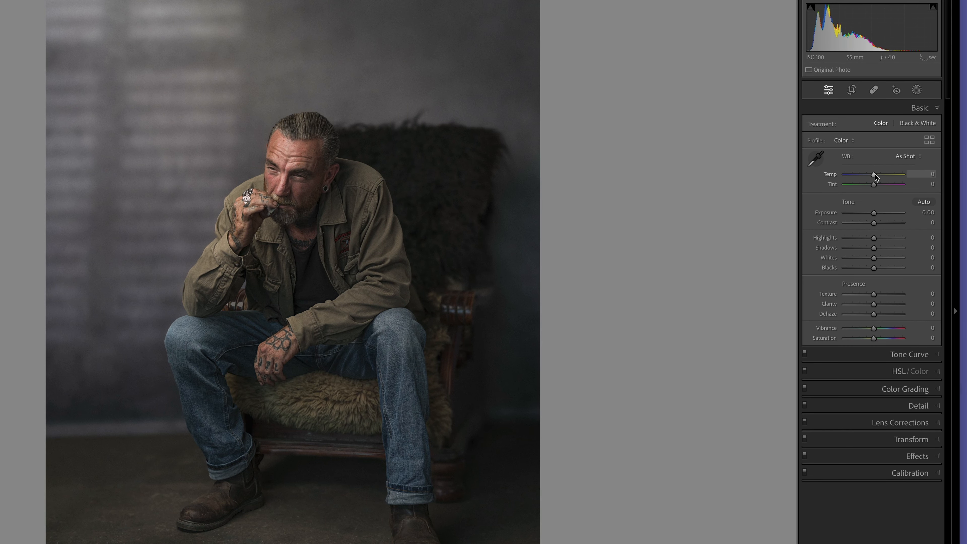
pyautogui.moveTo(874, 175); pyautogui.dragTo(878, 176)
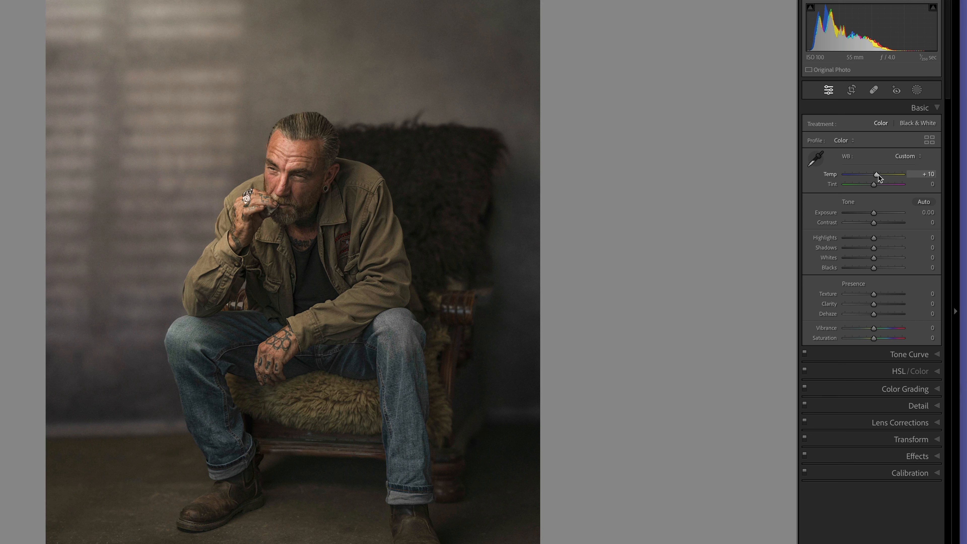
pyautogui.moveTo(873, 186); pyautogui.dragTo(877, 190)
# Set Contrast to +30, Shadows to −50 and Blacks to −23, and compare the portrait with its unedited version.
pyautogui.moveTo(873, 225); pyautogui.dragTo(881, 227)
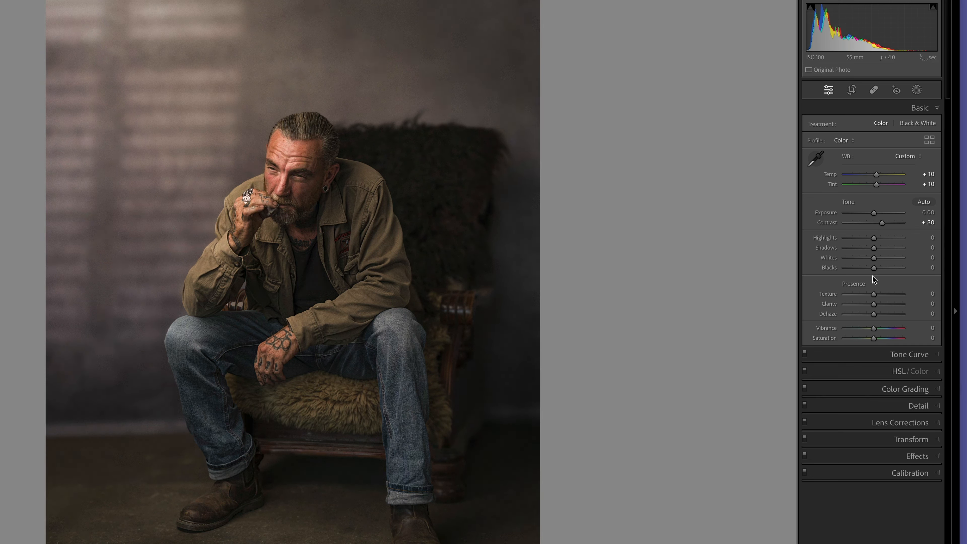
pyautogui.moveTo(873, 248); pyautogui.dragTo(860, 249)
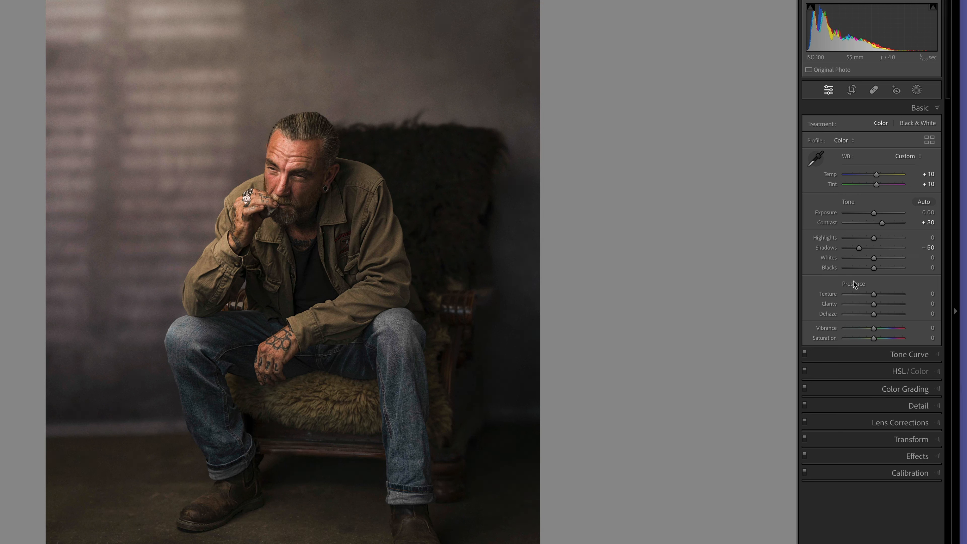
pyautogui.moveTo(871, 268); pyautogui.dragTo(866, 267)
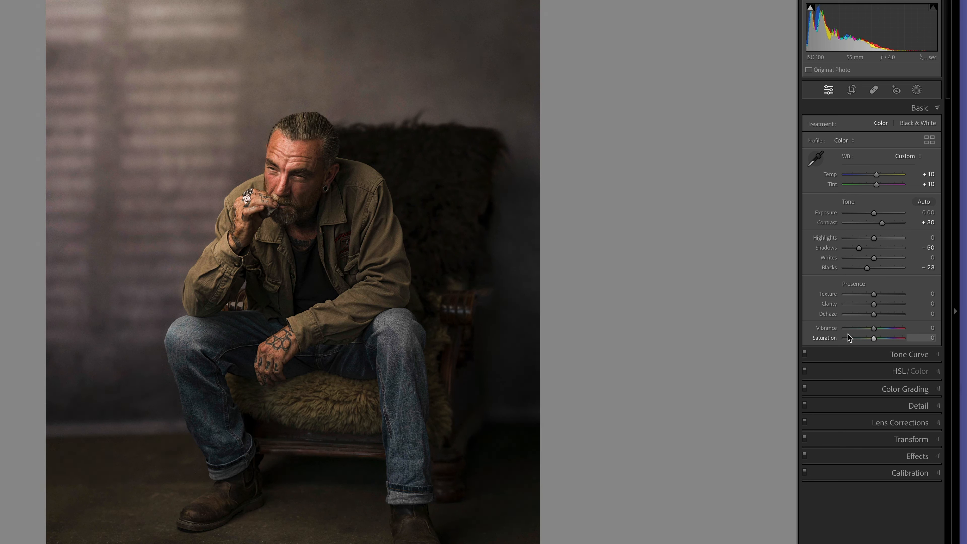
pyautogui.press('\\')
pyautogui.press('\\')
pyautogui.press('\\')
pyautogui.press('\\')
# Anchor the lower part of the point curve, raise its black point to output 12, and compare the portrait with and without the curve.
pyautogui.click(937, 355)
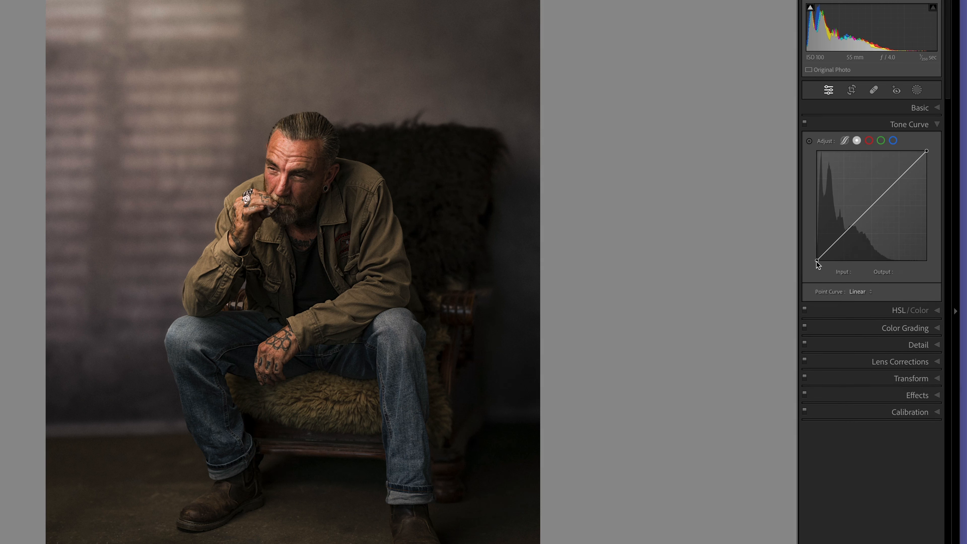
pyautogui.moveTo(816, 261)
pyautogui.mouseDown()
pyautogui.moveTo(815, 247)
pyautogui.moveTo(808, 256)
pyautogui.moveTo(817, 261)
pyautogui.mouseUp()
pyautogui.click(836, 240)
pyautogui.moveTo(817, 261); pyautogui.dragTo(815, 258)
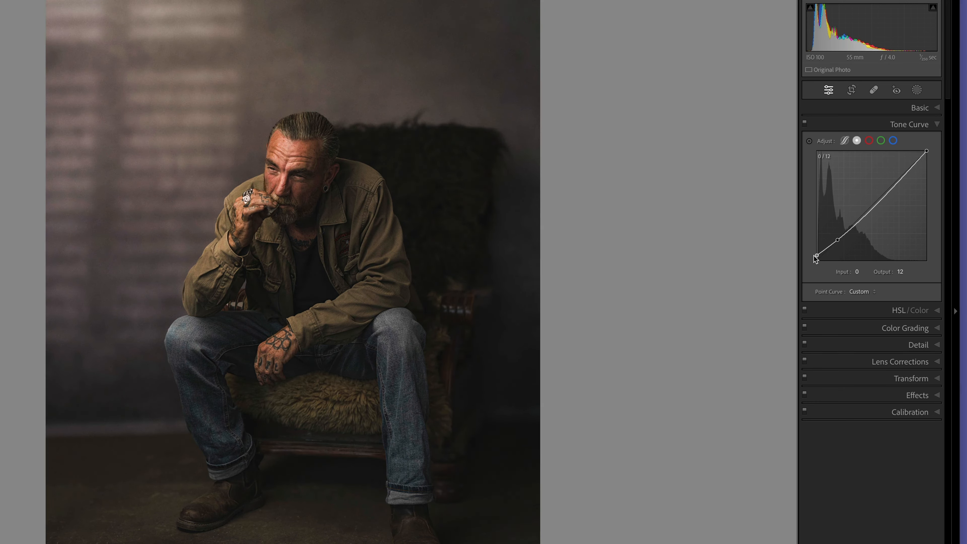
pyautogui.click(805, 124)
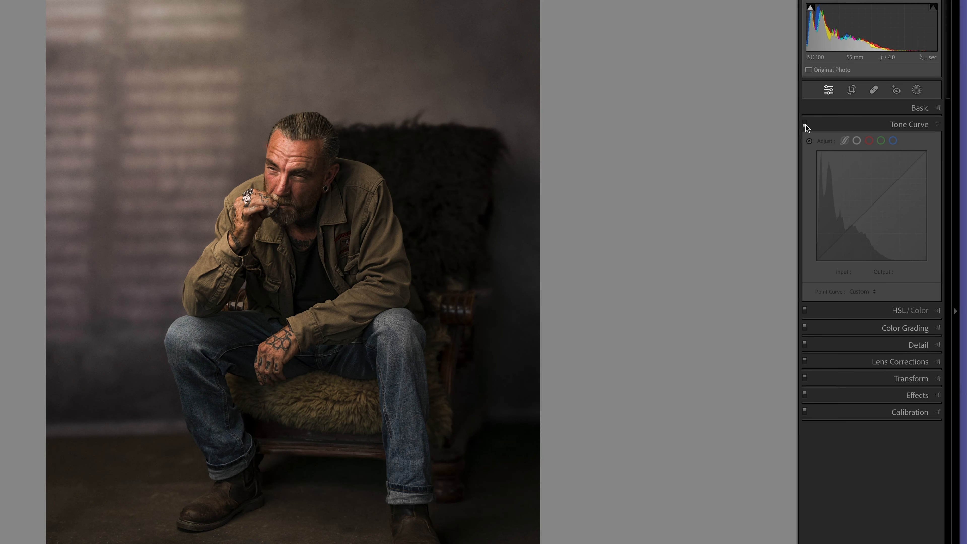
pyautogui.click(804, 124)
pyautogui.click(805, 123)
pyautogui.click(804, 123)
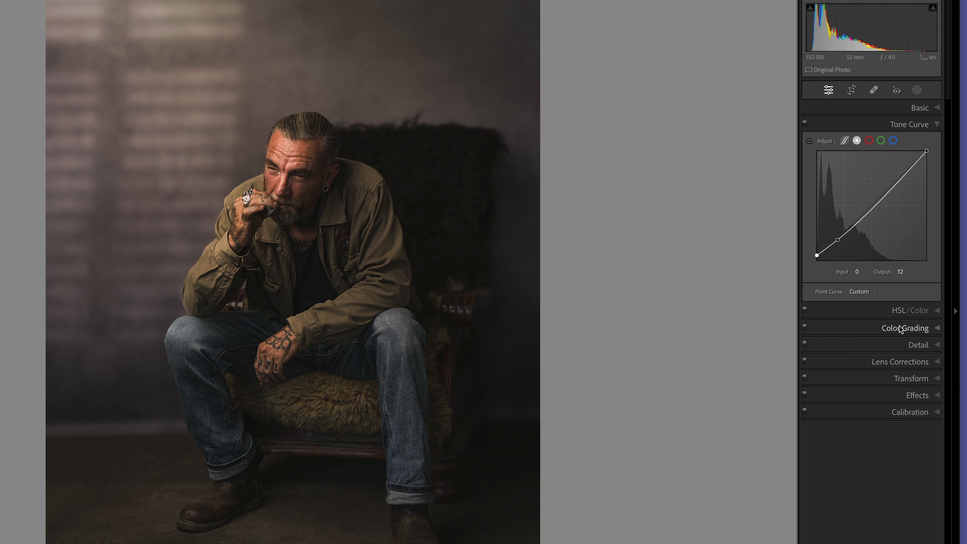
# Set the Red hue to +16 and shift the Yellow hue fully toward orange.
pyautogui.click(935, 310)
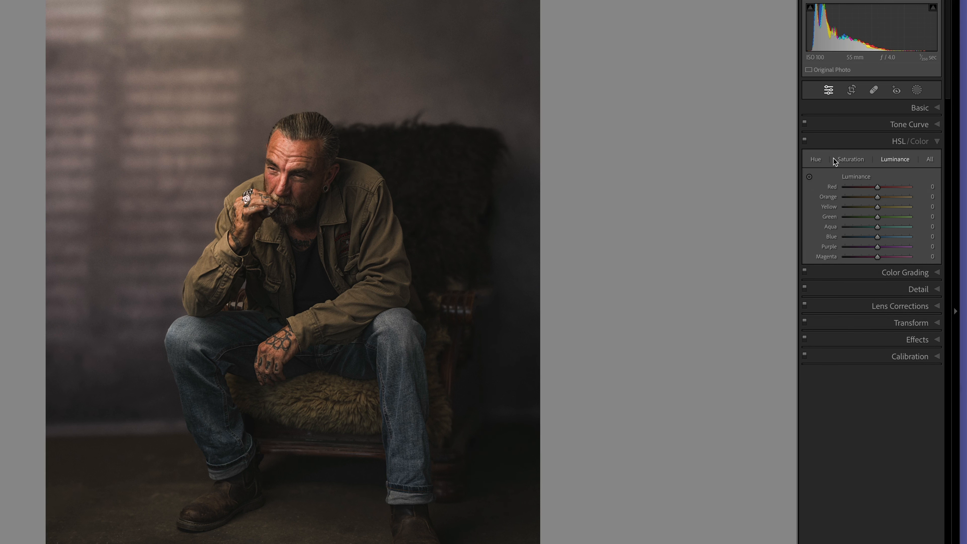
pyautogui.click(816, 160)
pyautogui.moveTo(877, 187); pyautogui.dragTo(880, 187)
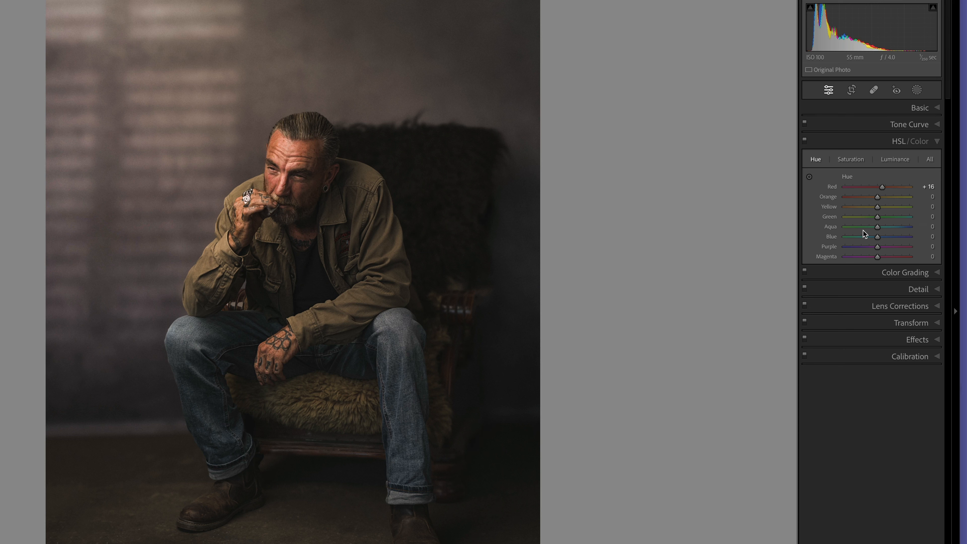
pyautogui.moveTo(876, 207); pyautogui.dragTo(829, 206)
# Set the Orange saturation to −14 and the Yellow, Green, Aqua, Blue, Purple and Magenta saturations to −100.
pyautogui.click(848, 162)
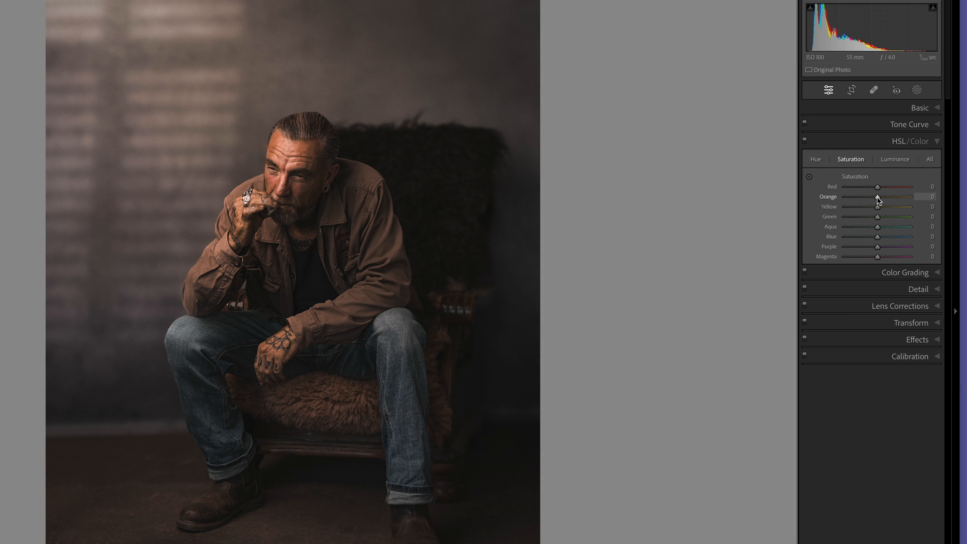
pyautogui.moveTo(875, 197); pyautogui.dragTo(872, 198)
pyautogui.moveTo(876, 206); pyautogui.dragTo(842, 236)
pyautogui.moveTo(877, 246); pyautogui.dragTo(842, 246)
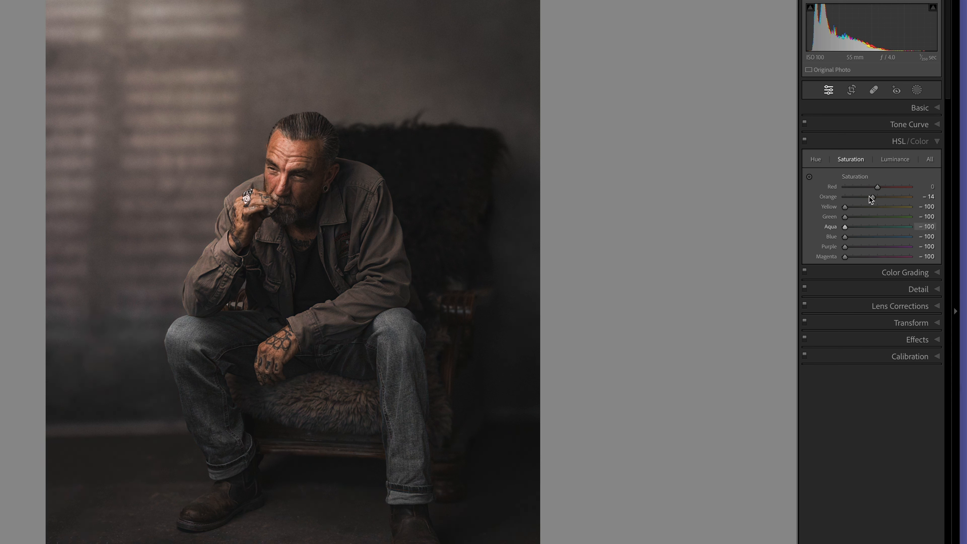
# Set the Red luminance to +20 and the luminance of all other colours, Orange through Magenta, to +15.
pyautogui.click(895, 159)
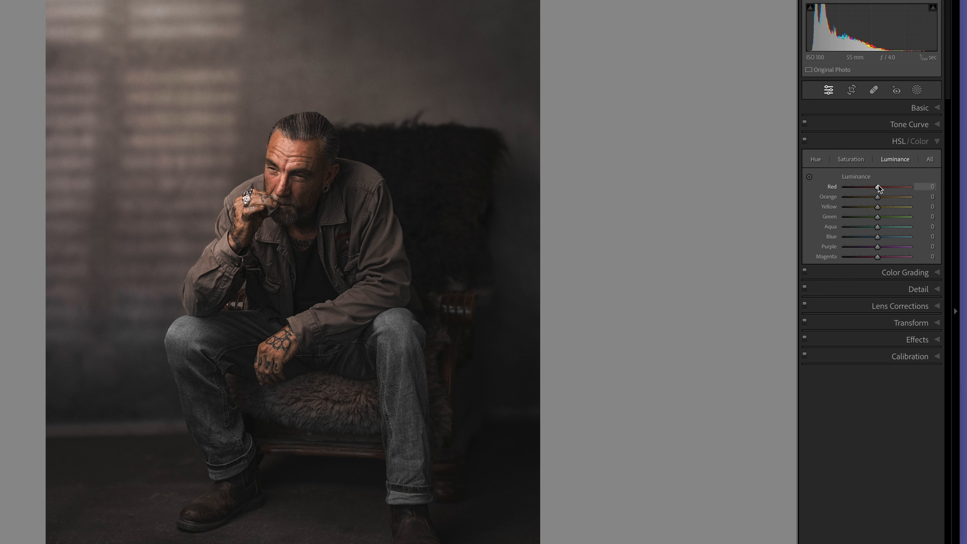
pyautogui.moveTo(880, 188); pyautogui.dragTo(885, 187)
pyautogui.moveTo(878, 199); pyautogui.dragTo(881, 200)
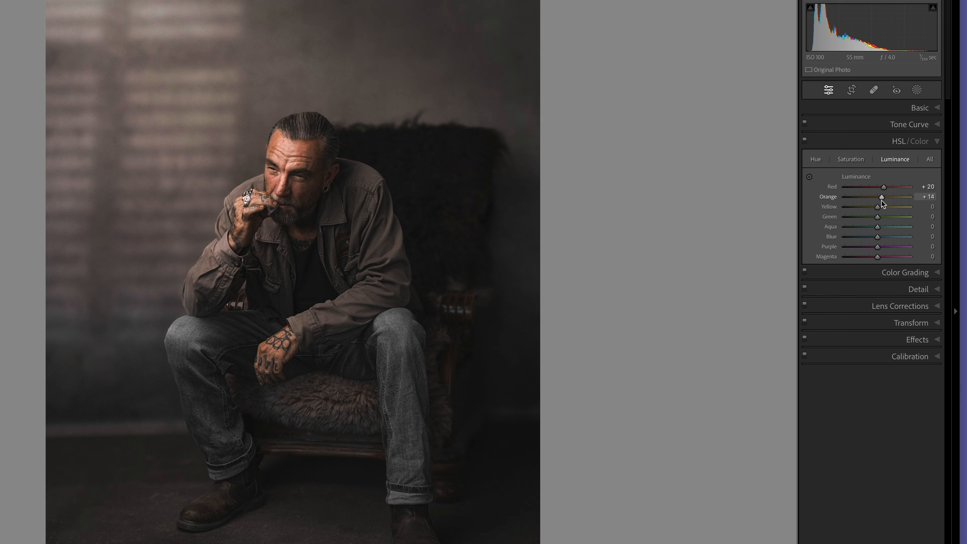
pyautogui.click(924, 198)
pyautogui.write('15\t15\t15\t15\t15\t15')
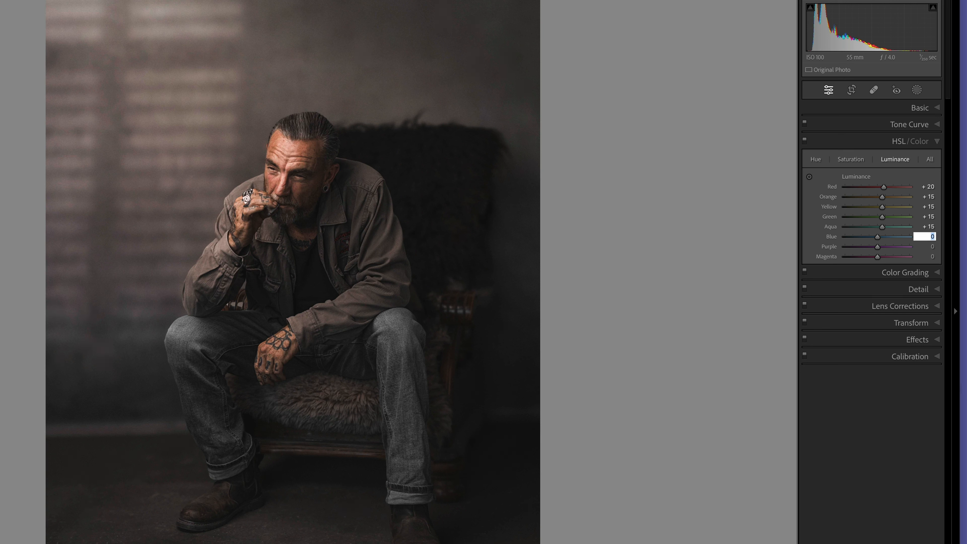
pyautogui.press('Tab')
pyautogui.write('15')
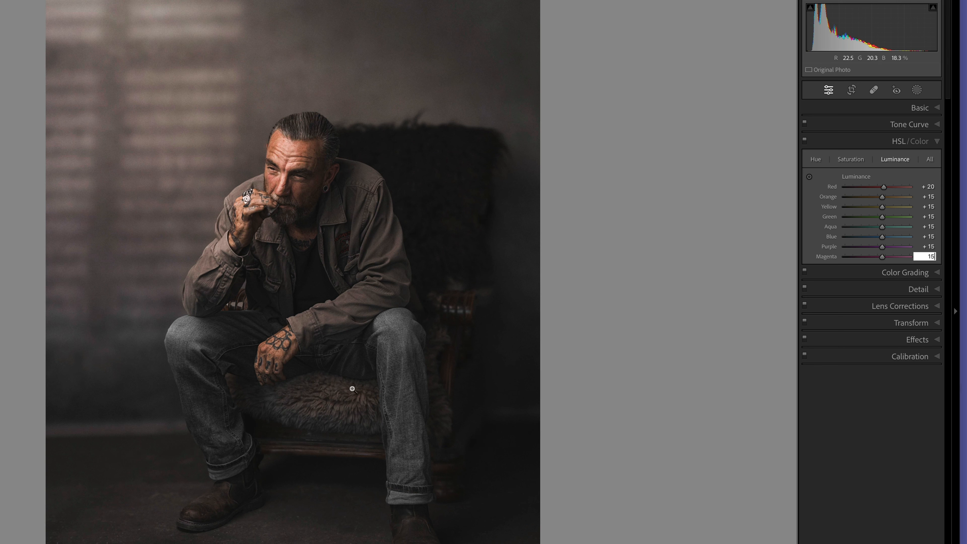
# Grade the shadows blue with hue 215 and saturation 19, and the highlights yellow with hue 48 and saturation 13.
pyautogui.click(914, 277)
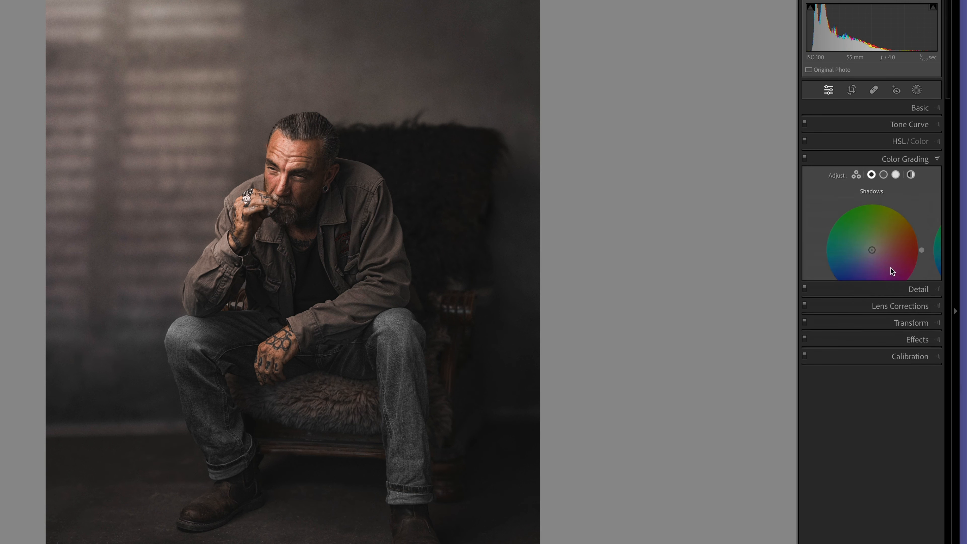
pyautogui.click(872, 175)
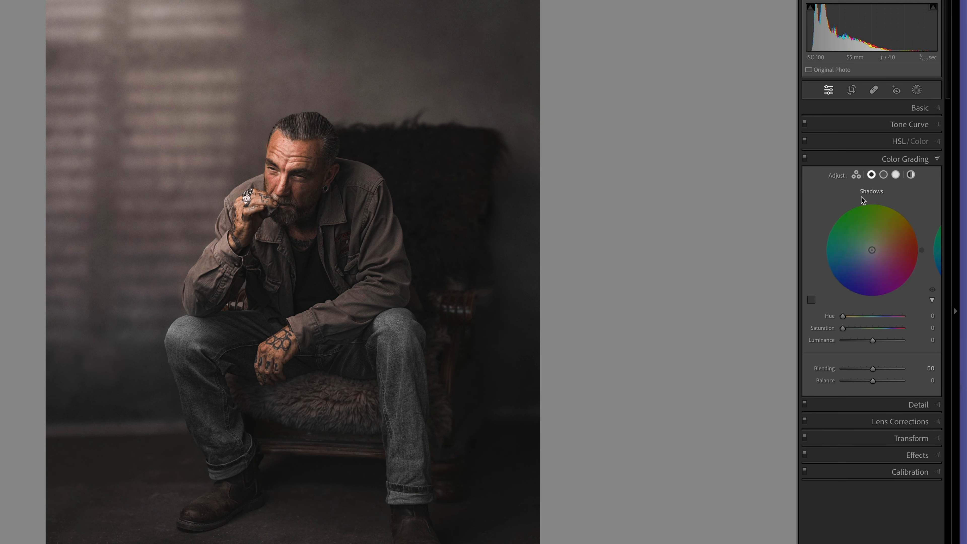
pyautogui.moveTo(871, 251)
pyautogui.mouseDown()
pyautogui.moveTo(846, 286)
pyautogui.moveTo(839, 276)
pyautogui.moveTo(864, 255)
pyautogui.mouseUp()
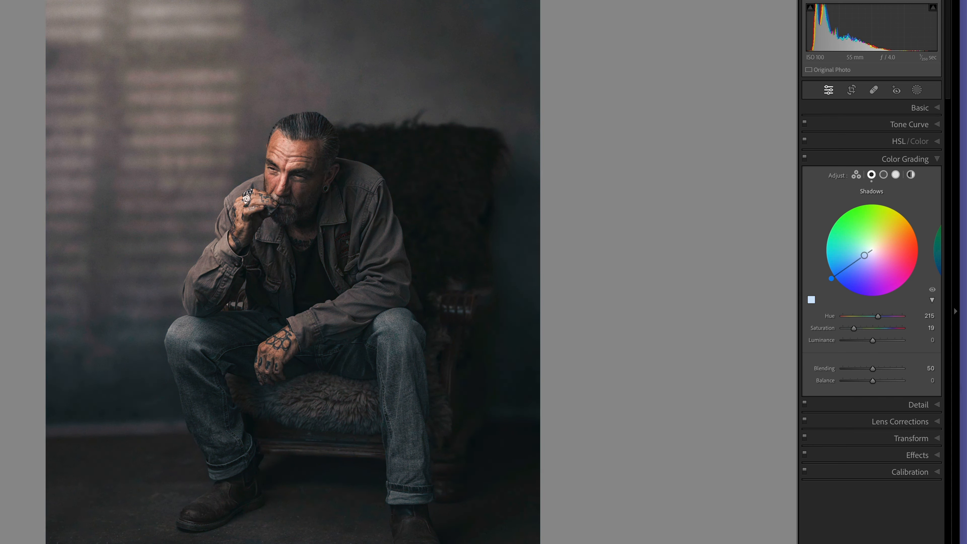
pyautogui.click(895, 176)
pyautogui.moveTo(872, 250)
pyautogui.mouseDown()
pyautogui.moveTo(899, 218)
pyautogui.moveTo(876, 245)
pyautogui.mouseUp()
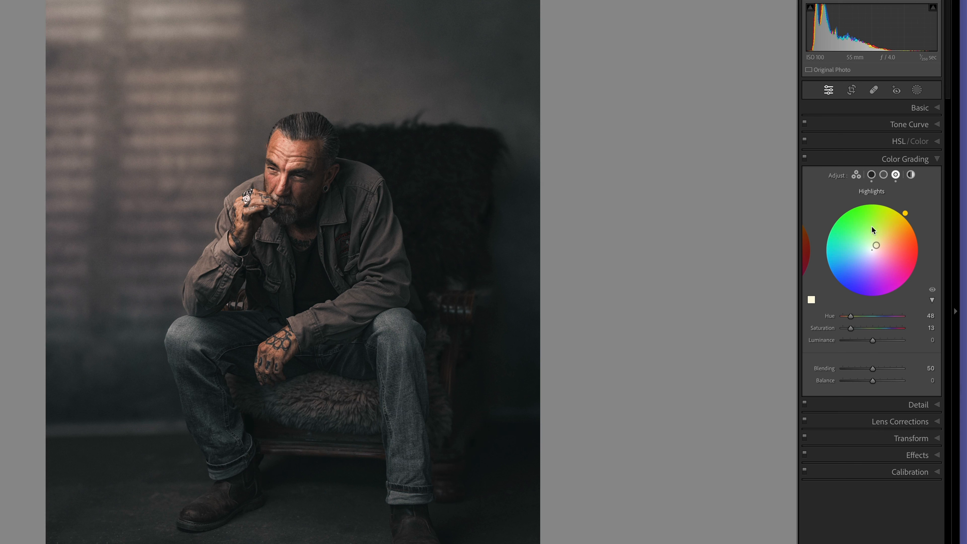
# Add a post-crop vignette with an amount of −39 and compare the finished portrait with its unedited version.
pyautogui.click(933, 456)
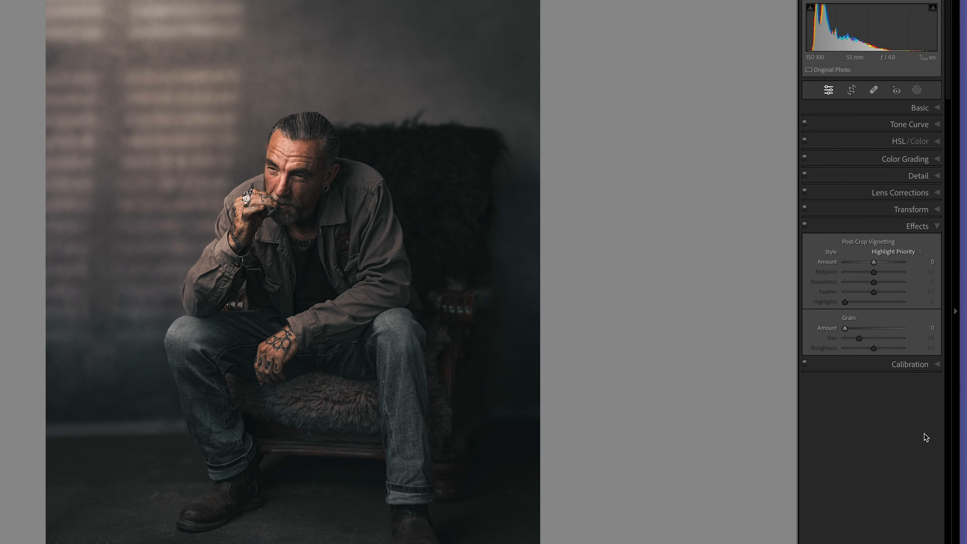
pyautogui.moveTo(871, 263); pyautogui.dragTo(863, 259)
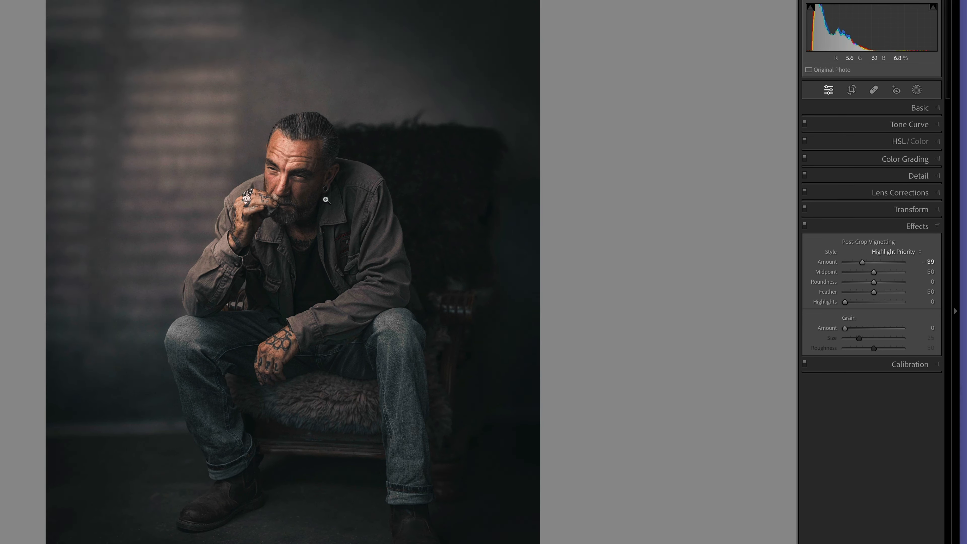
pyautogui.press('\\')
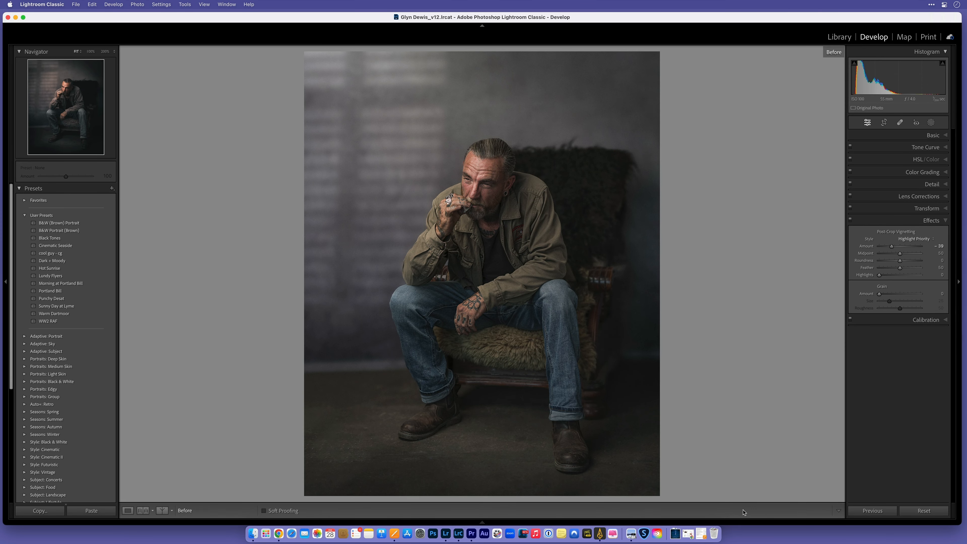
pyautogui.press('\\')
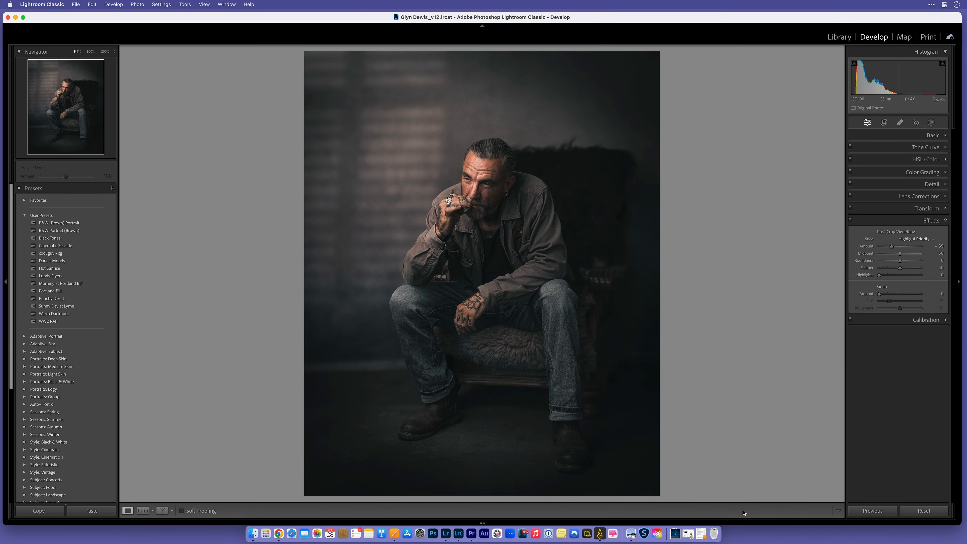
pyautogui.press('\\')
pyautogui.press('\\')
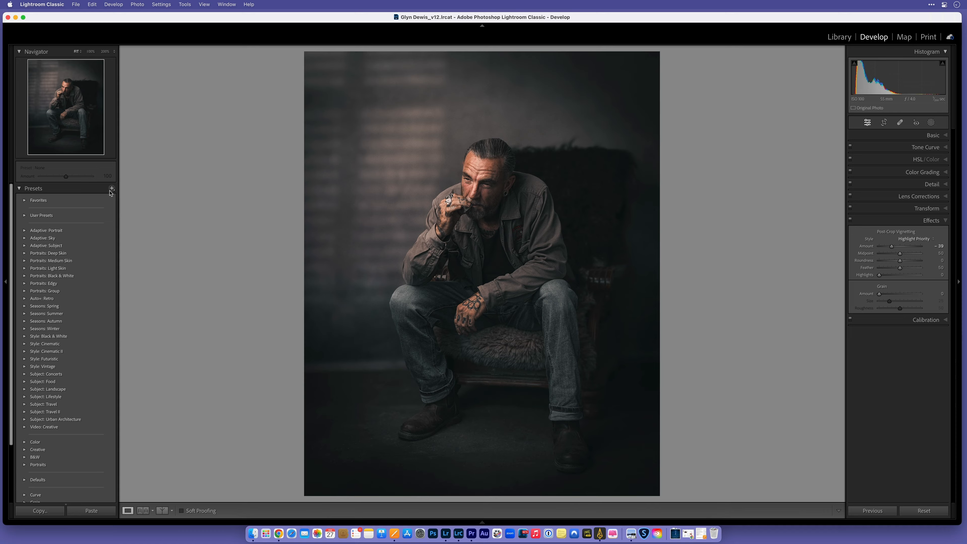
# Save the current settings as a develop preset named Dark + Moody in the User Presets group, and expand that group.
pyautogui.click(112, 189)
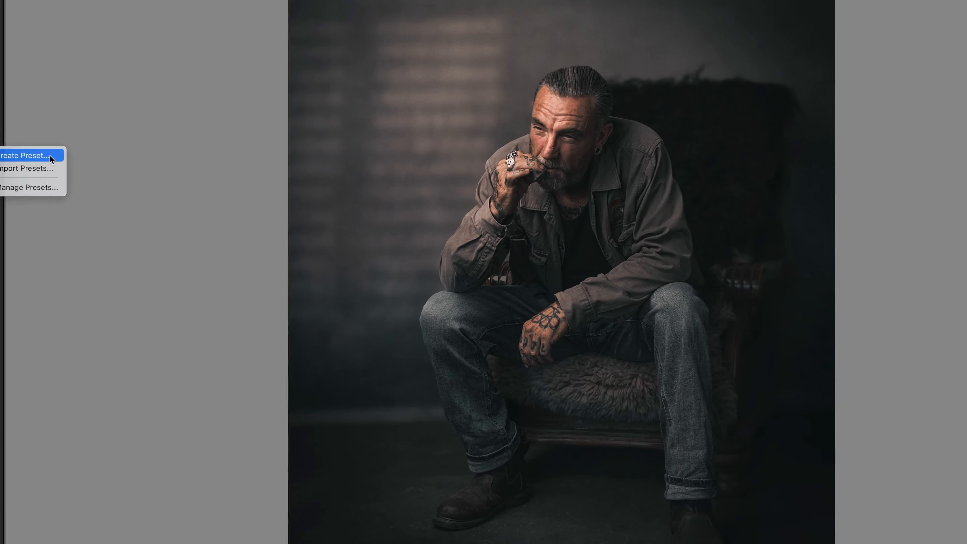
pyautogui.click(203, 208)
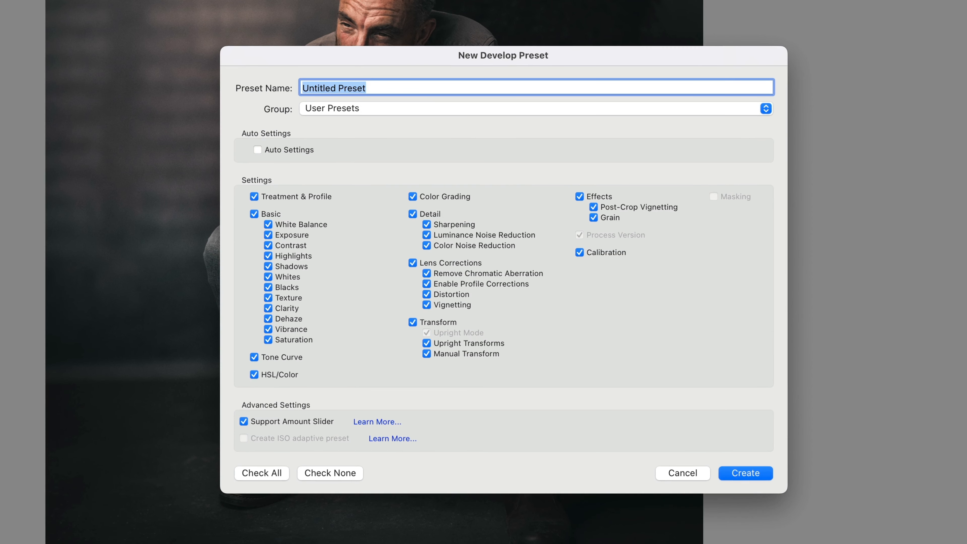
pyautogui.write('D')
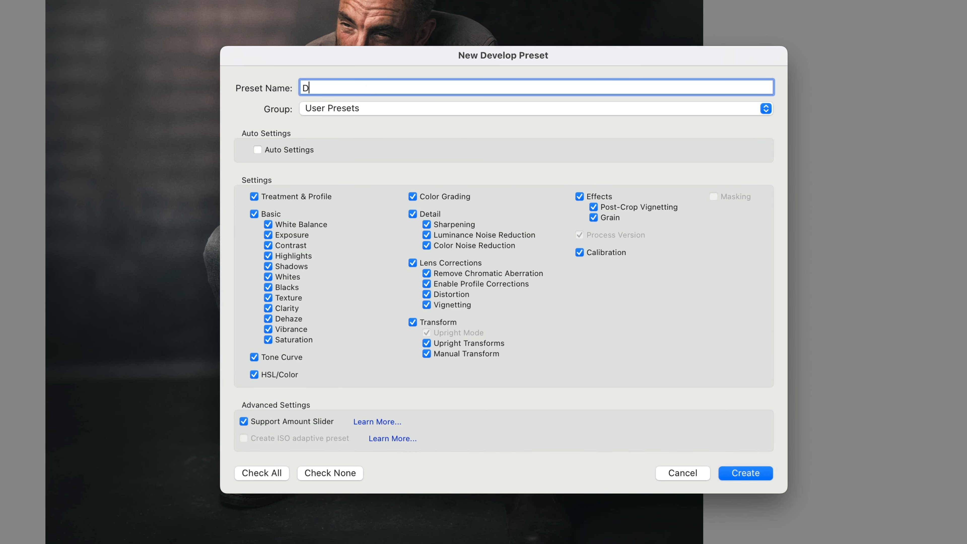
pyautogui.write('ark + Moody')
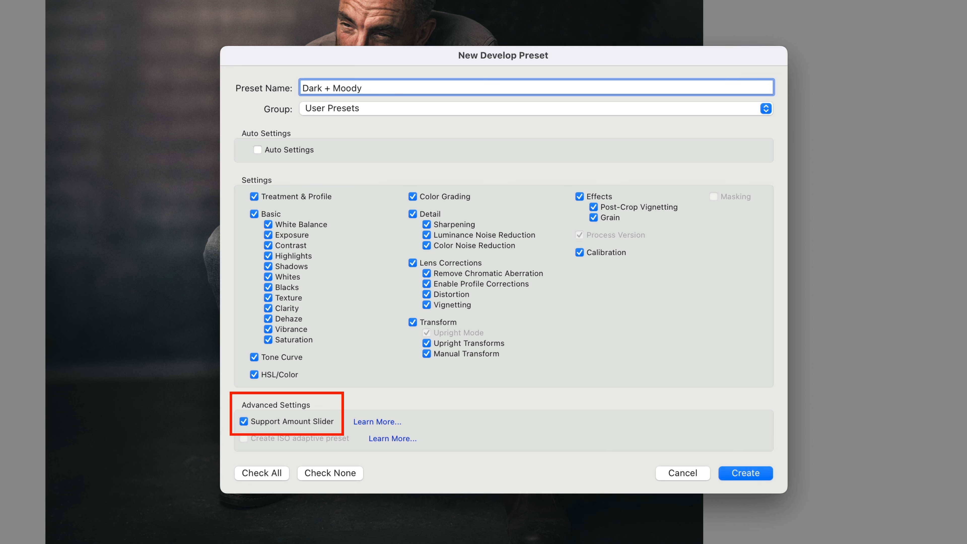
pyautogui.press('Return')
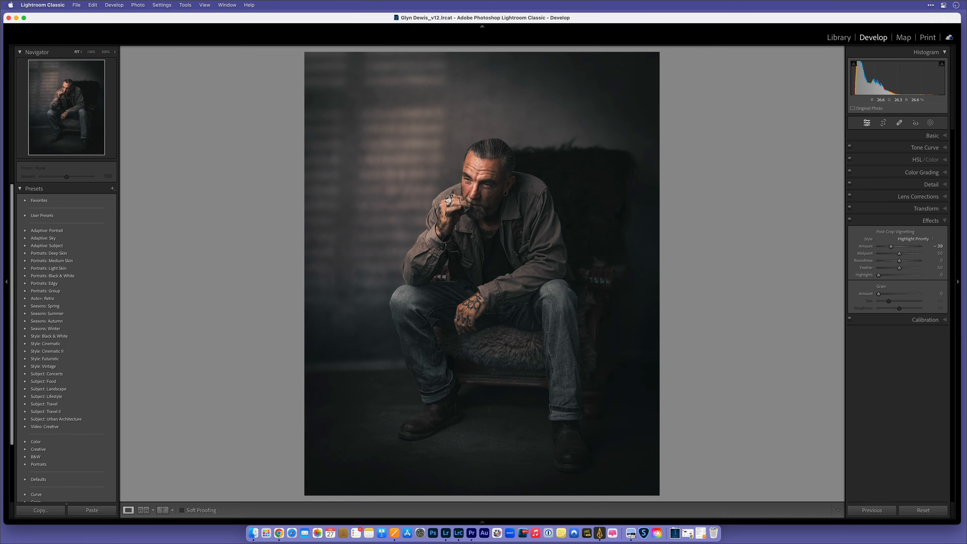
pyautogui.click(25, 215)
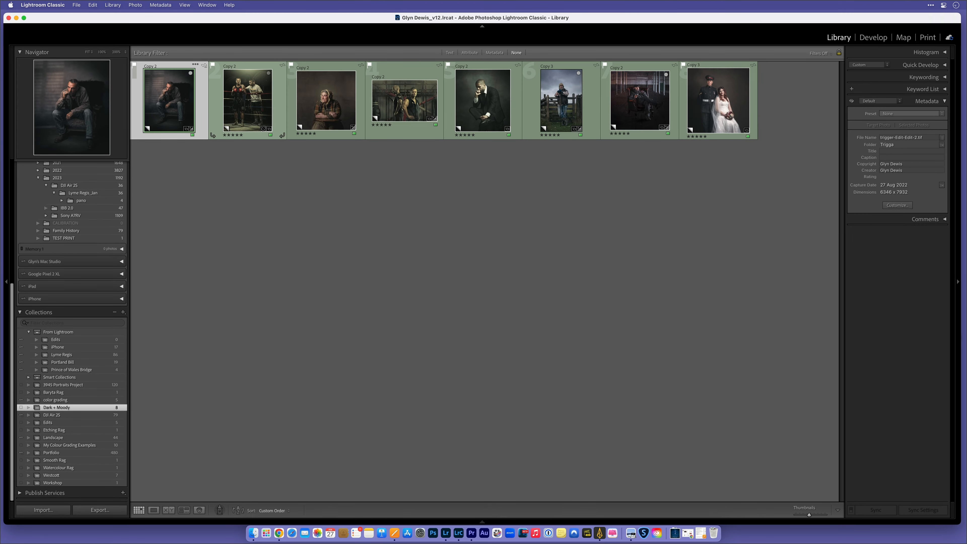
# Apply the Dark + Moody preset to the photo of the boxer and trainer, and set the preset amount to 89.
pyautogui.click(239, 91)
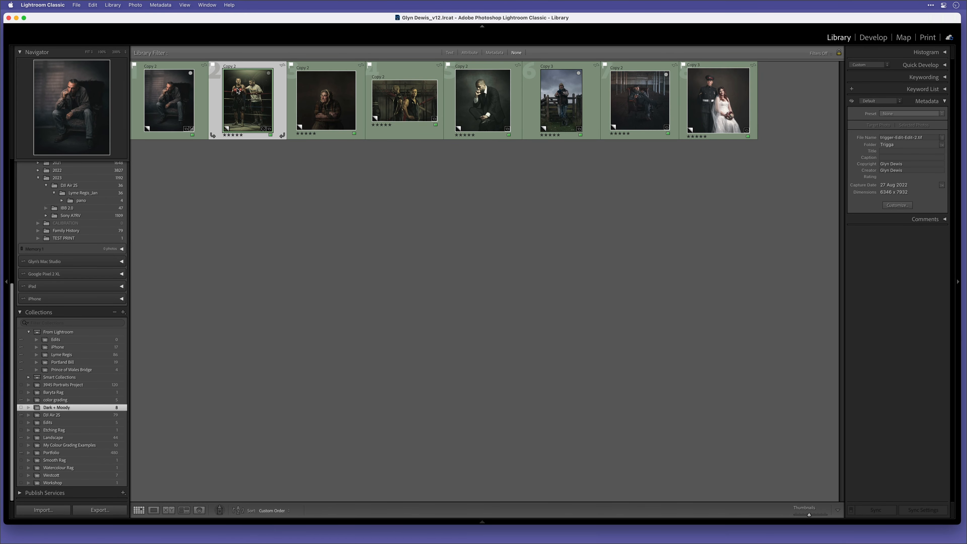
pyautogui.press('d')
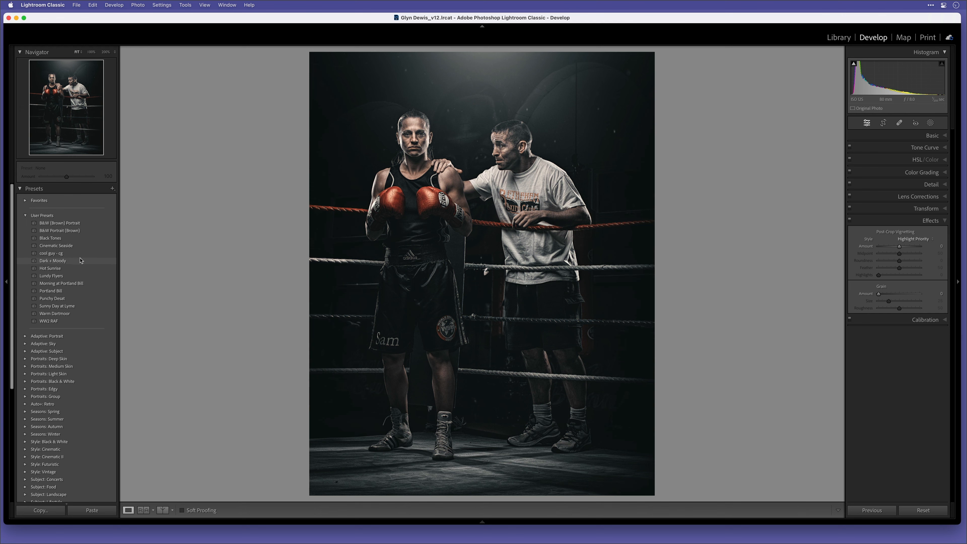
pyautogui.click(80, 261)
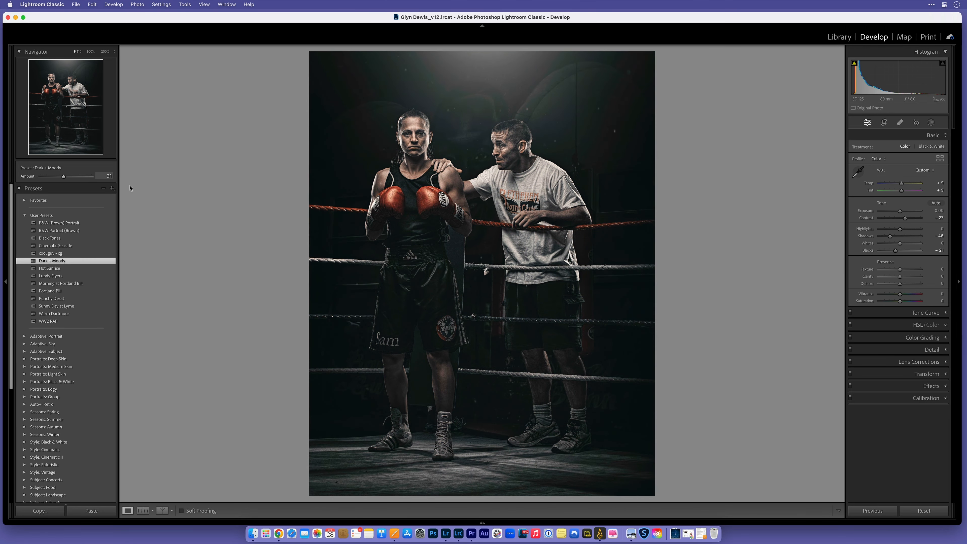
pyautogui.click(947, 324)
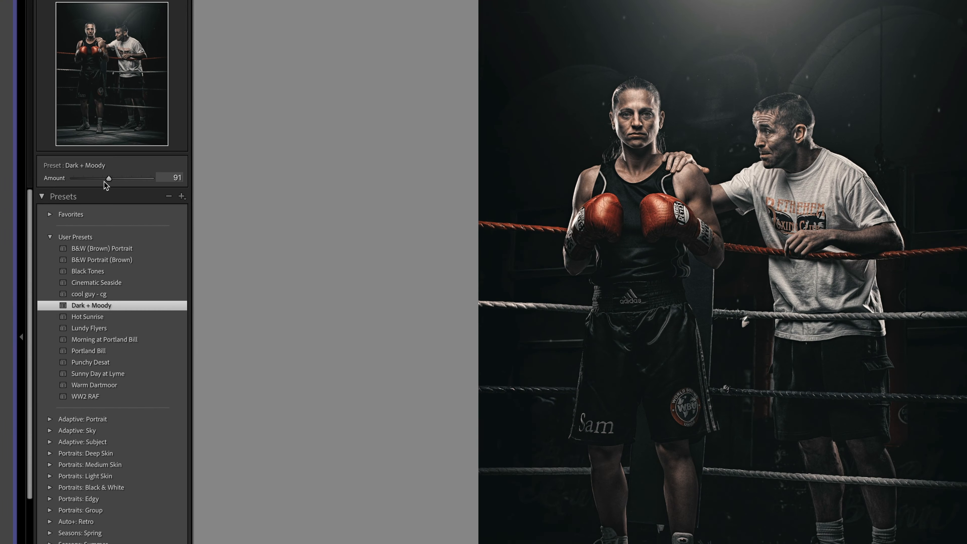
pyautogui.moveTo(117, 178); pyautogui.dragTo(65, 177)
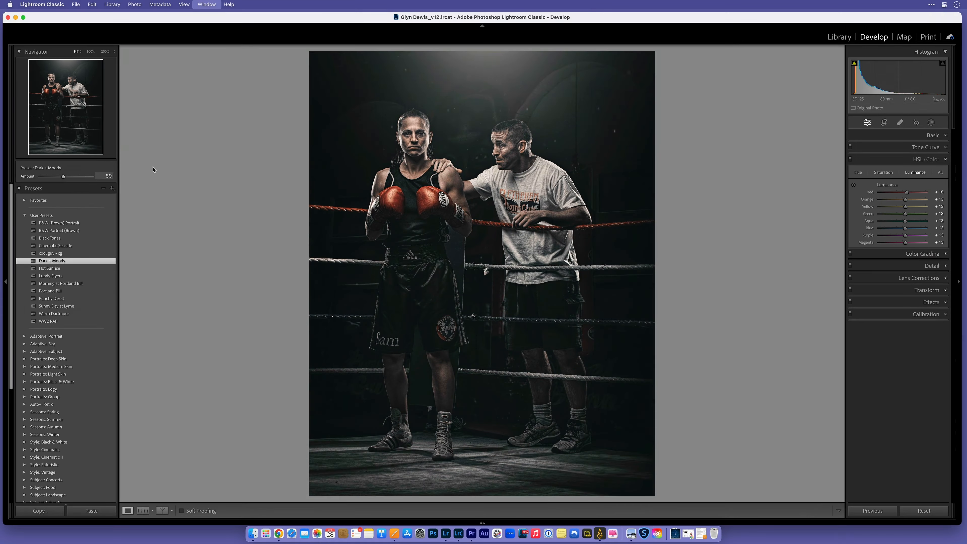
# Apply the Dark + Moody preset to the portrait of the woman in the bonnet and increase the preset amount.
pyautogui.press('g')
pyautogui.click(319, 107)
pyautogui.press('d')
pyautogui.click(52, 260)
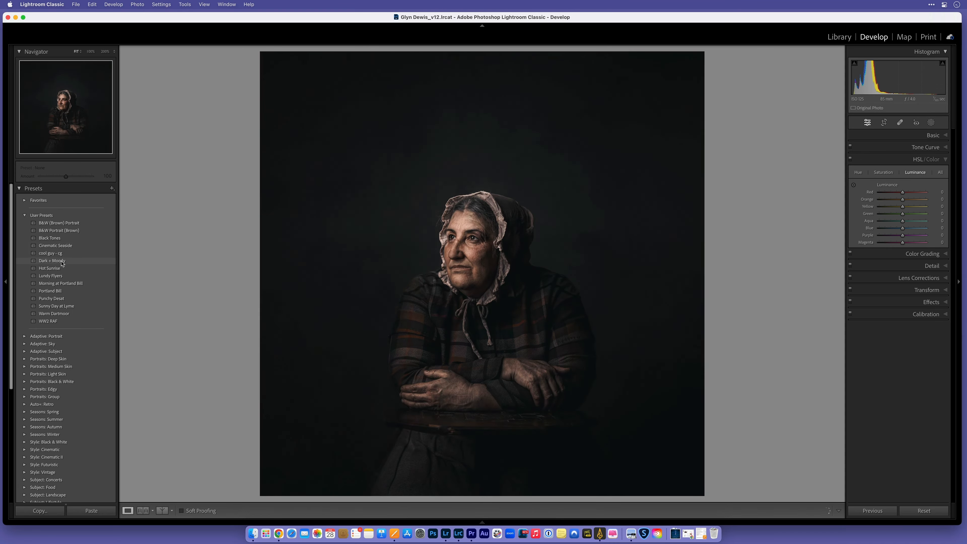
pyautogui.moveTo(65, 176)
pyautogui.mouseDown()
pyautogui.moveTo(47, 177)
pyautogui.moveTo(82, 176)
pyautogui.mouseUp()
# Apply the Dark + Moody preset to the wide photo in the collection, and to the portrait of the suited man at an amount of 130.
pyautogui.press('Right')
pyautogui.click(50, 261)
pyautogui.press('Left')
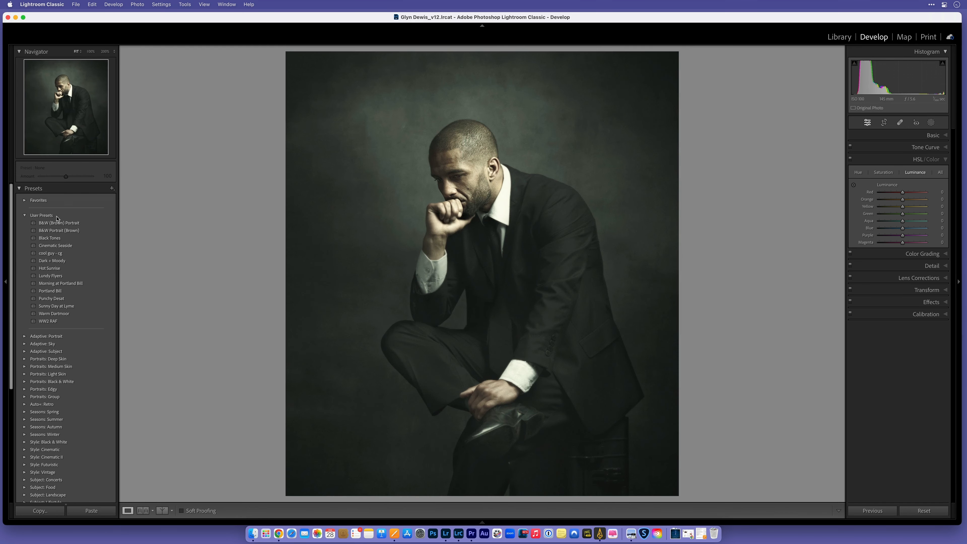
pyautogui.click(53, 261)
pyautogui.moveTo(65, 176); pyautogui.dragTo(74, 176)
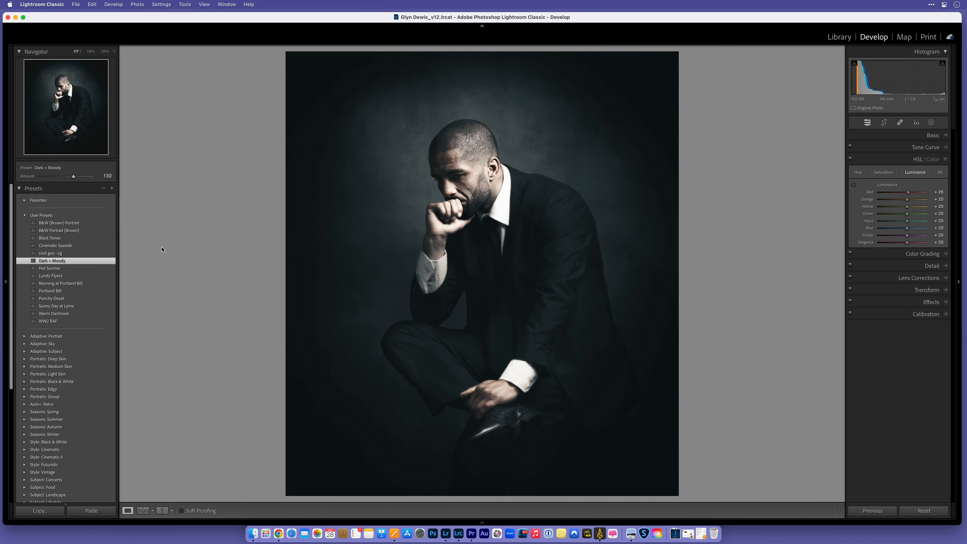
# Apply the Dark + Moody preset to the photo of the man at the wooden gate, with an amount of 100.
pyautogui.press('Left')
pyautogui.click(54, 261)
pyautogui.moveTo(66, 177)
pyautogui.mouseDown()
pyautogui.moveTo(87, 177)
pyautogui.moveTo(47, 177)
pyautogui.moveTo(66, 177)
pyautogui.mouseUp()
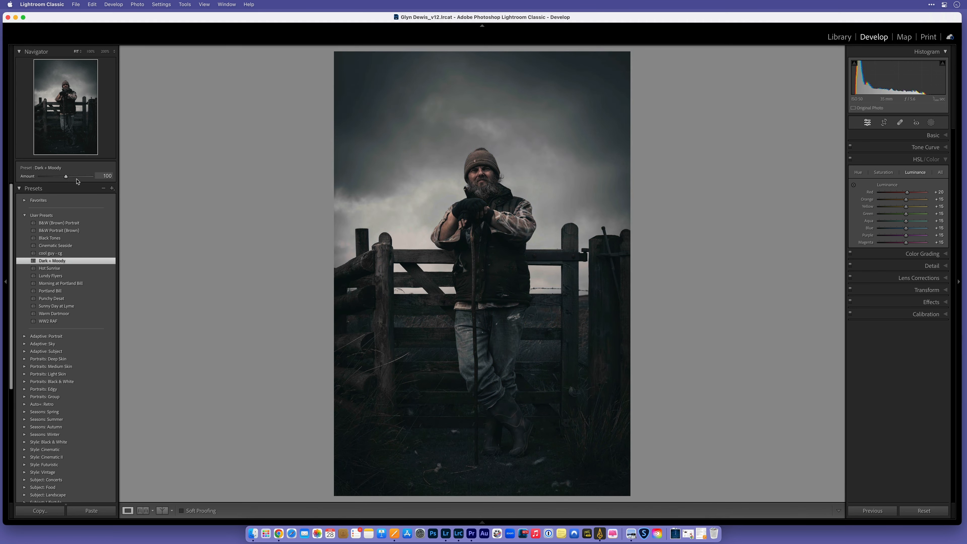
# Apply the Dark + Moody preset to the photo of the man in the leather armchair, and set the preset amount to 137.
pyautogui.press('Right')
pyautogui.click(60, 261)
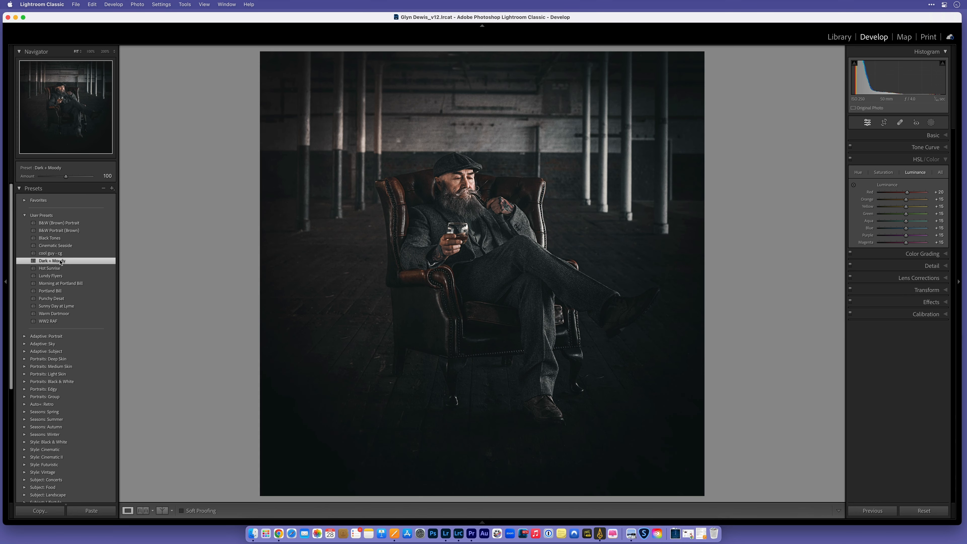
pyautogui.moveTo(66, 177); pyautogui.dragTo(78, 177)
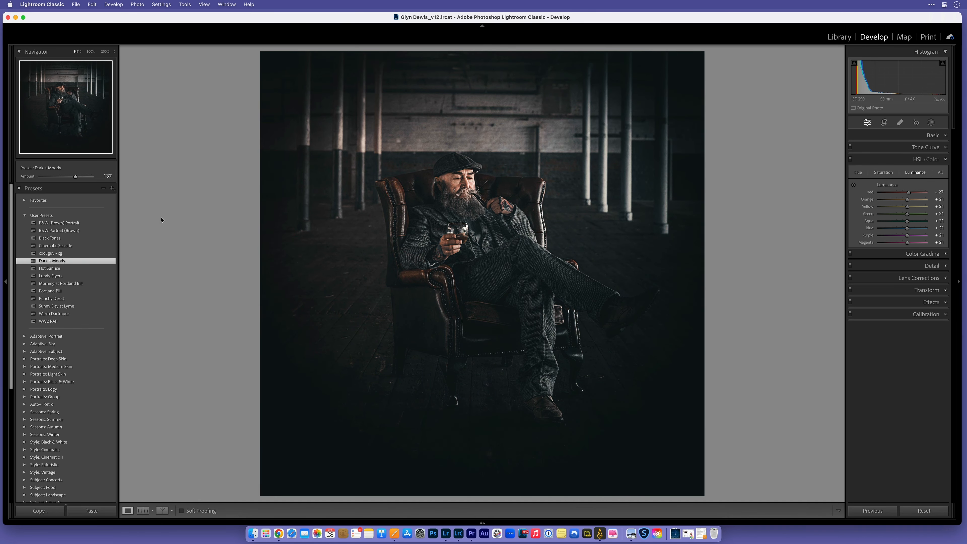
# Apply the Dark + Moody preset to the wedding couple portrait and reduce the preset amount.
pyautogui.press('Right')
pyautogui.click(53, 262)
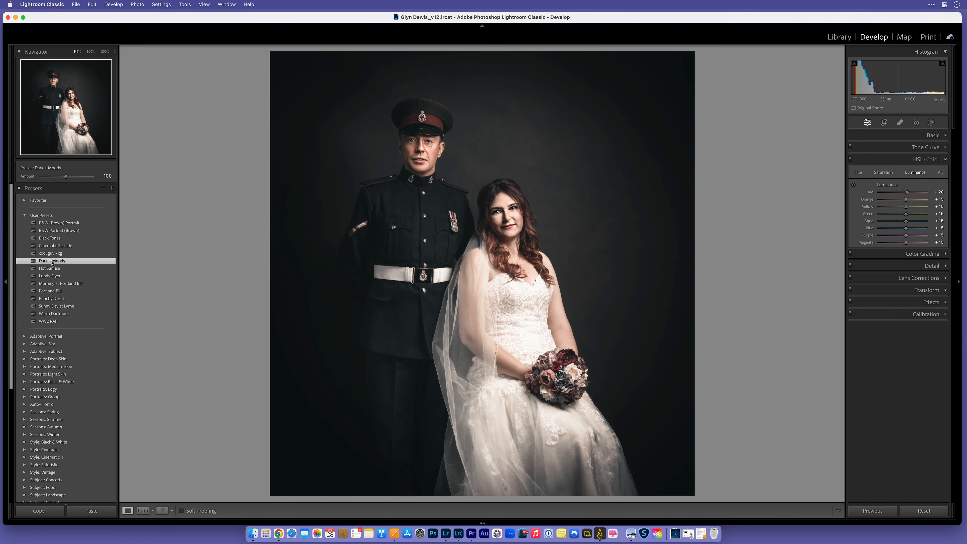
pyautogui.moveTo(66, 176); pyautogui.dragTo(38, 175)
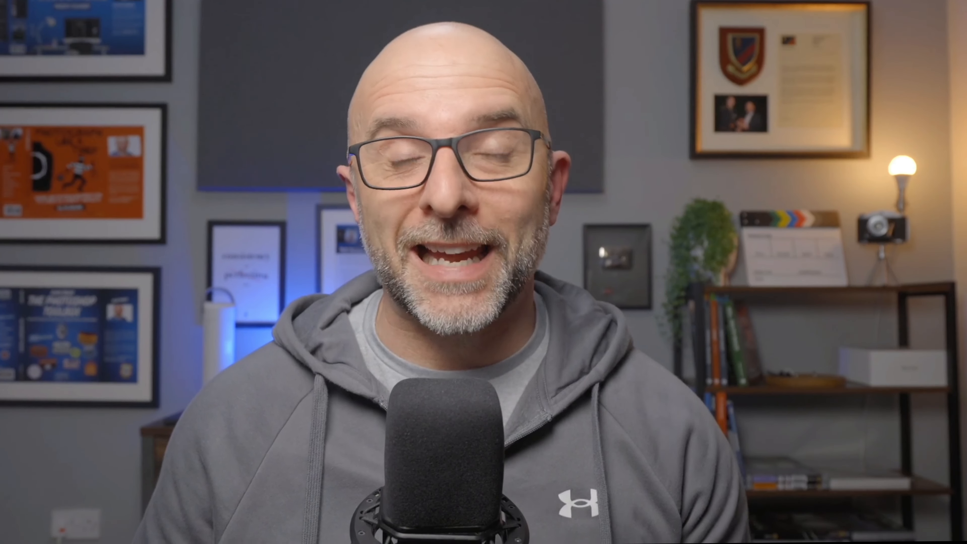